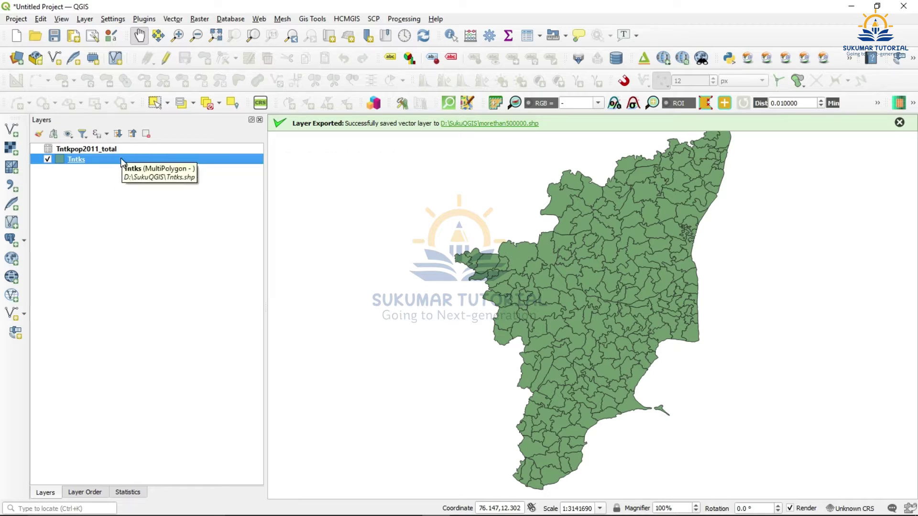
Step: Review the attribute table of the Tntks layer and close it
right_click(123, 162)
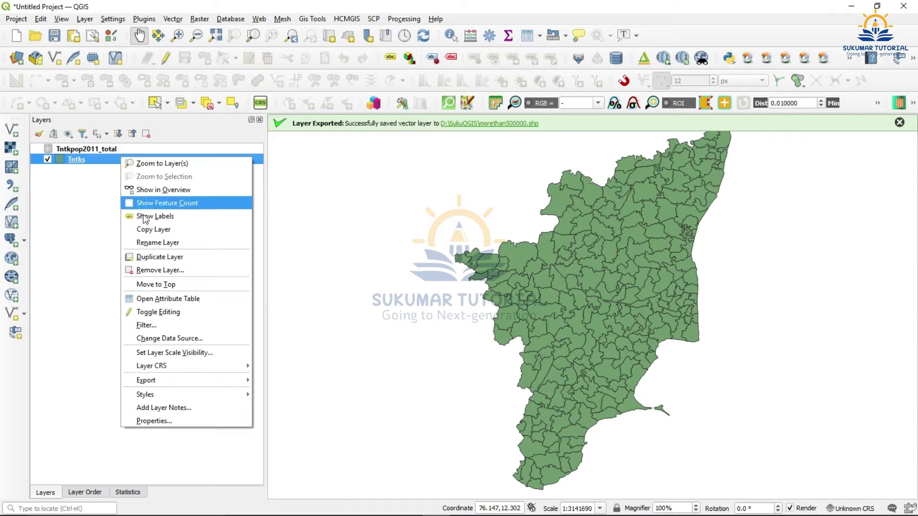
left_click(189, 299)
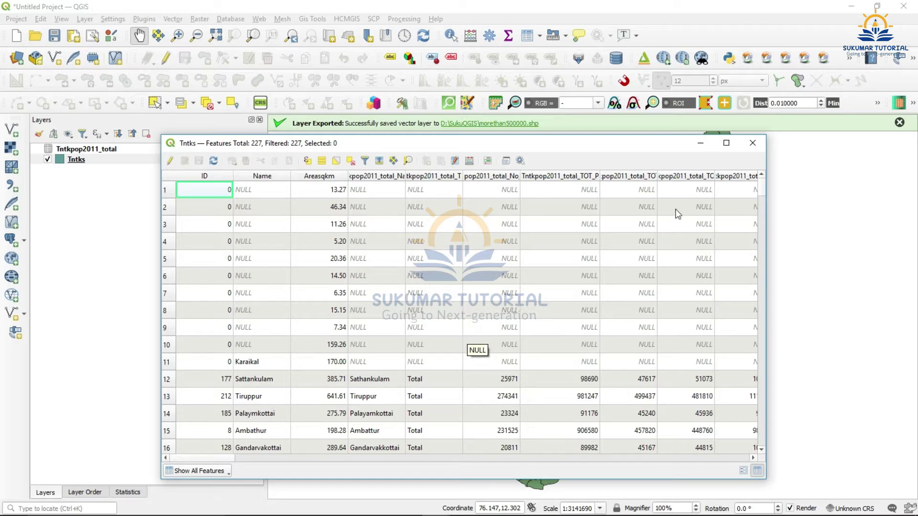
left_click(752, 143)
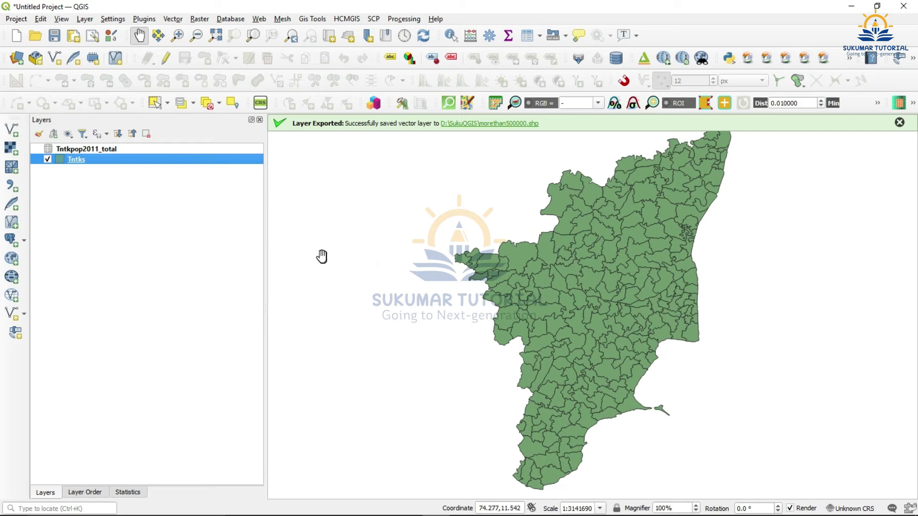
Step: Start a Select by Expression from the Tntks attribute table and add the field "Tntkpop2011_total_TOT_P" to the expression
right_click(148, 158)
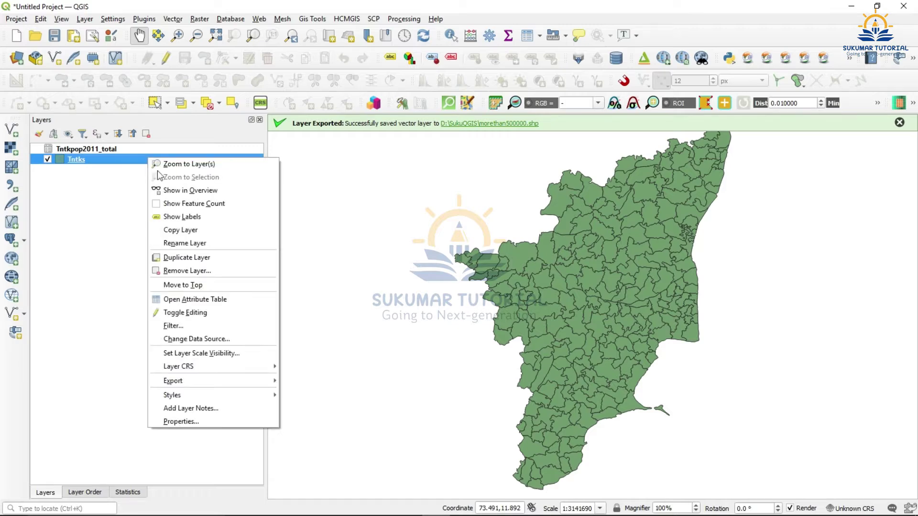
left_click(197, 299)
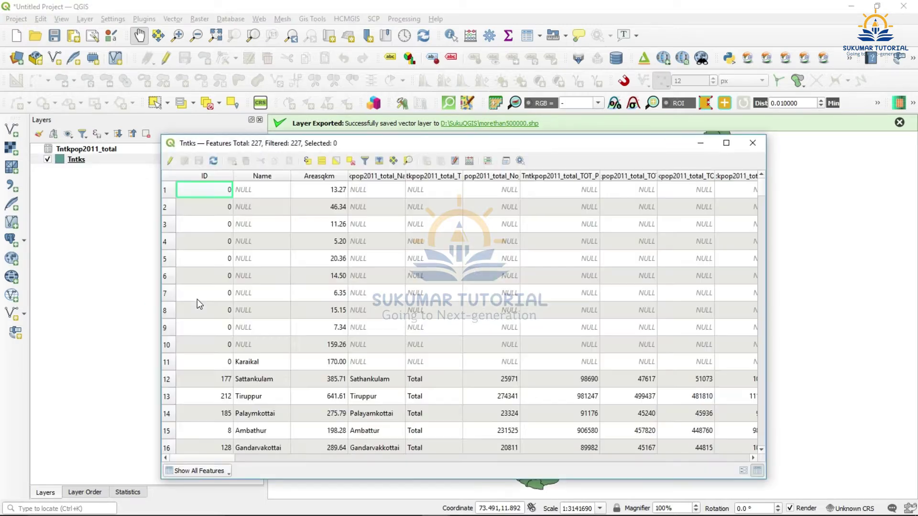
left_click(308, 162)
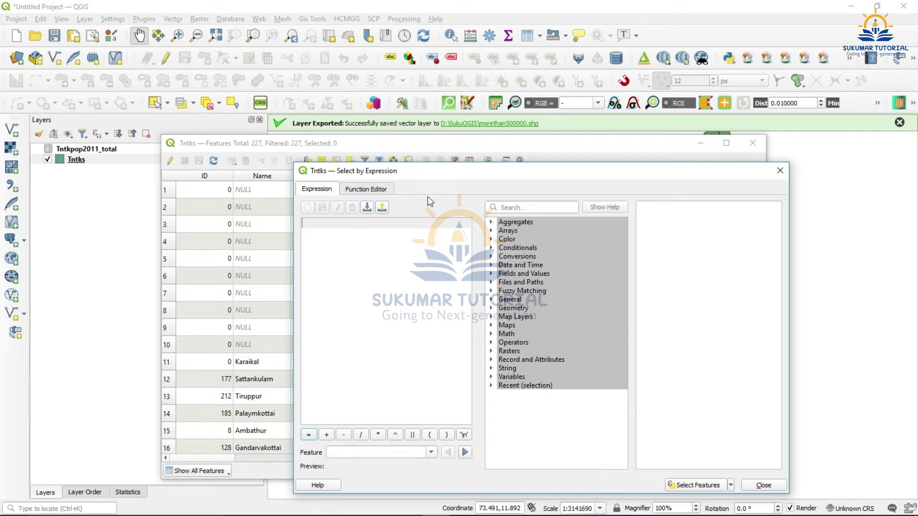
left_click_drag(450, 176, 435, 145)
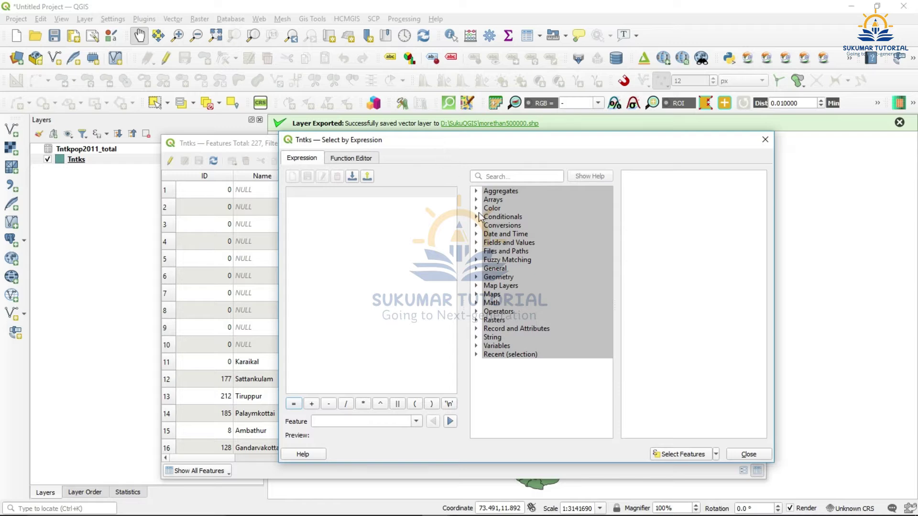
left_click(478, 244)
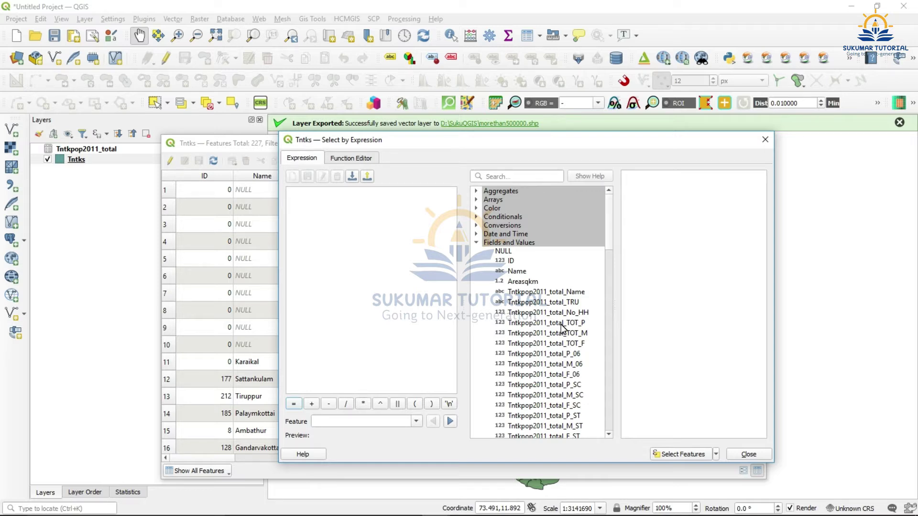
double_click(562, 325)
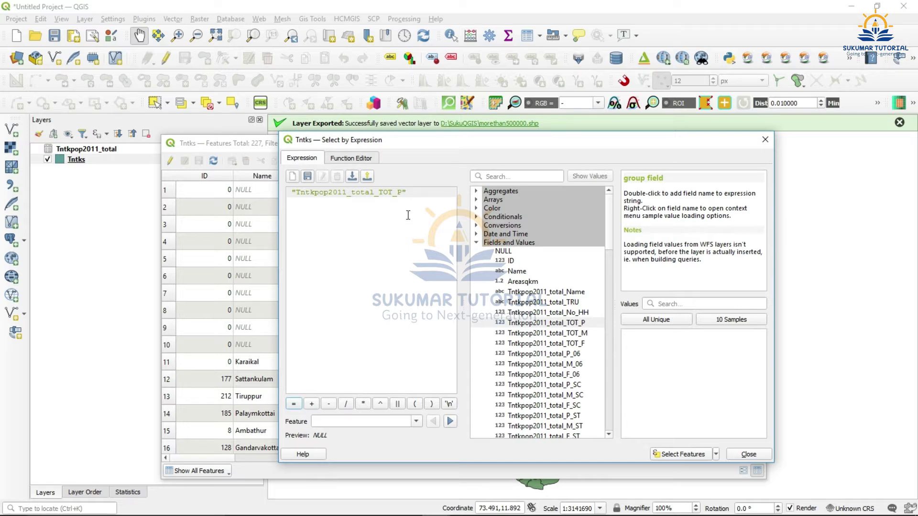
Step: Complete the expression with the greater-than operator and 1000000, and select the matching features
left_click(476, 242)
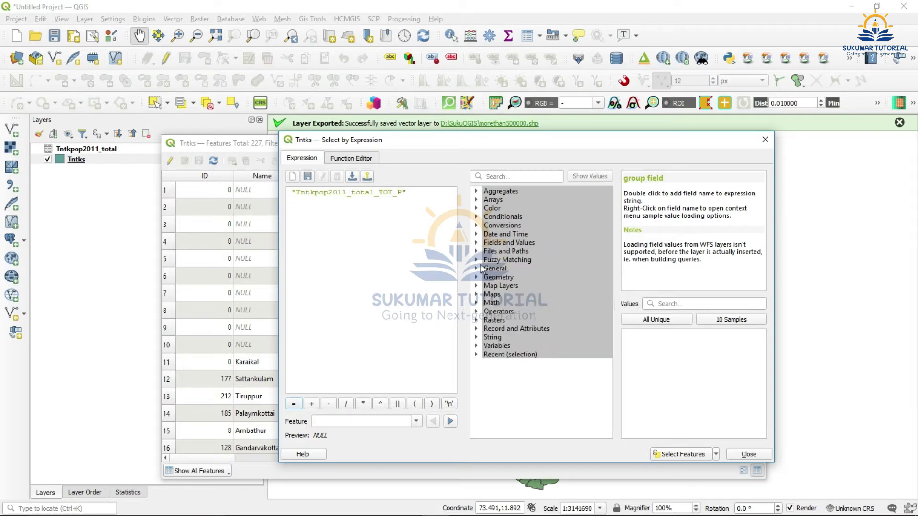
left_click(477, 312)
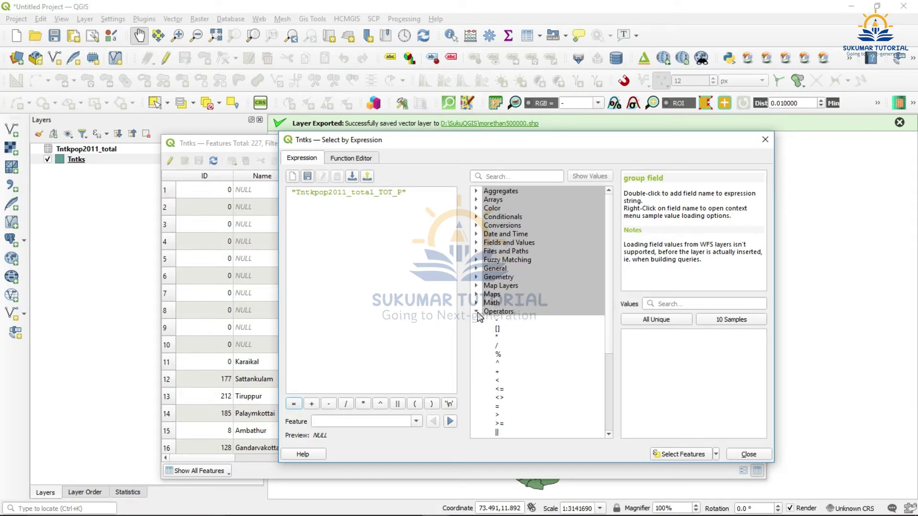
double_click(497, 415)
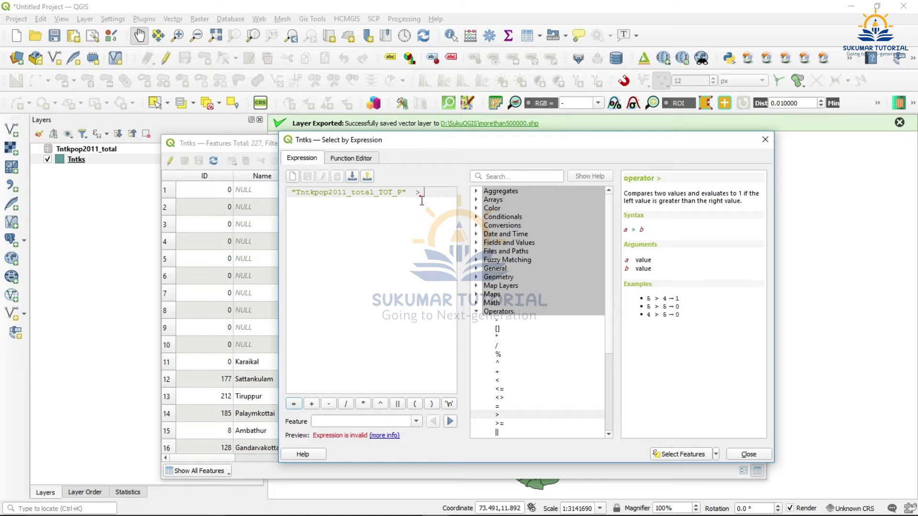
mouse_move(425, 196)
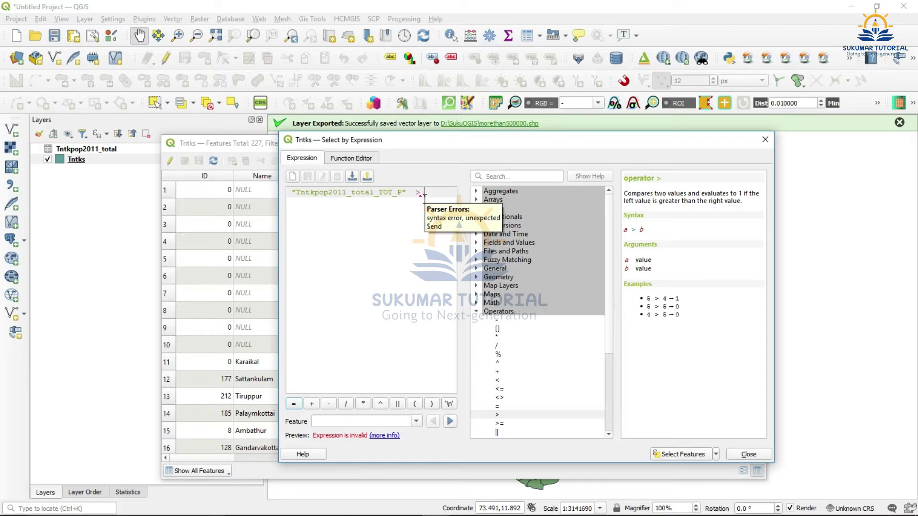
type("1")
type("00")
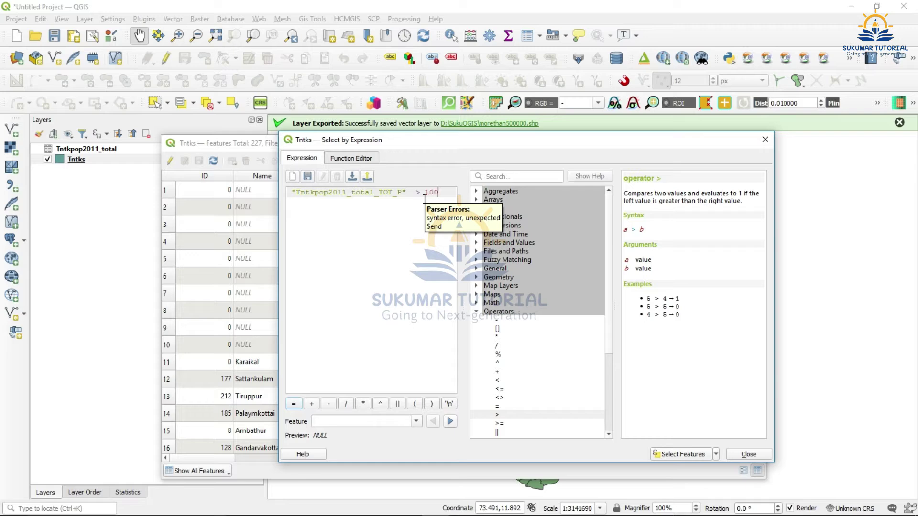
type("0000")
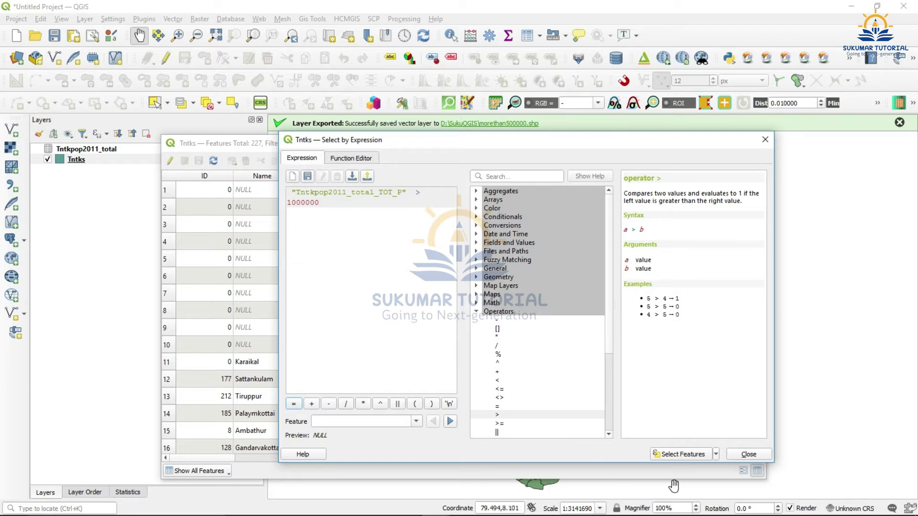
left_click(686, 457)
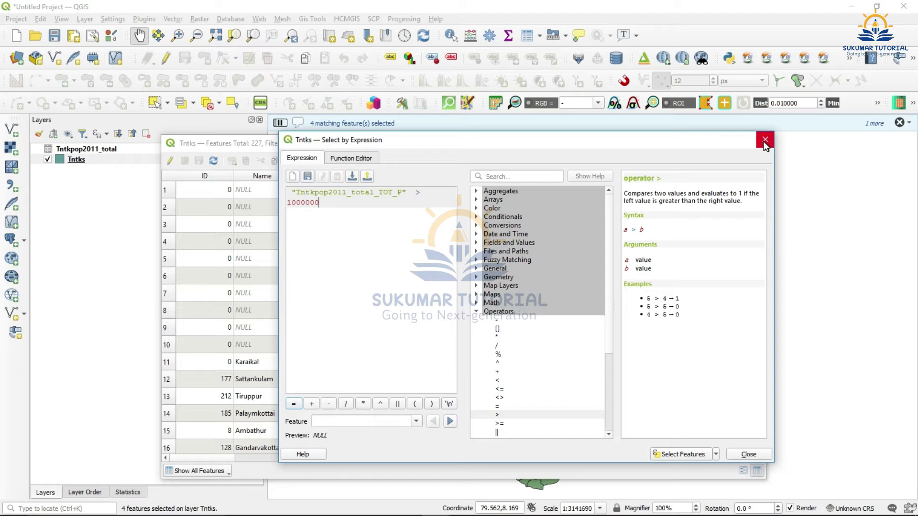
Step: Shift the expression and attribute table windows to examine the selected features on the map
left_click_drag(710, 142, 379, 260)
left_click_drag(650, 151, 338, 141)
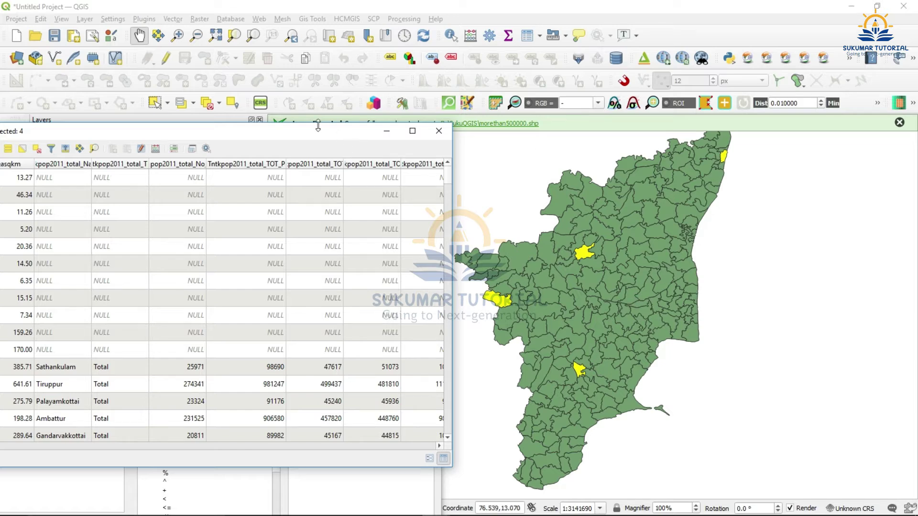
left_click_drag(328, 138, 565, 107)
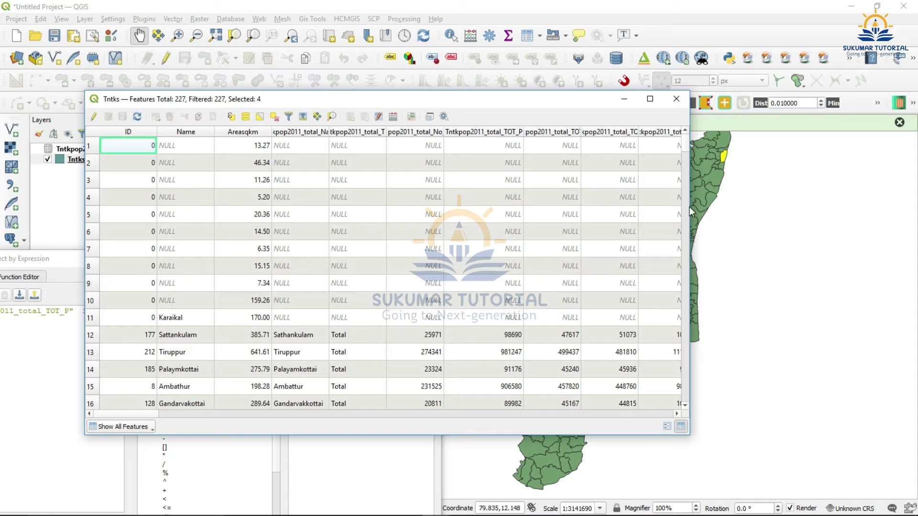
Step: Show only the selected features in the Tntks attribute table, review their total population values, and close the table
left_click(684, 235)
left_click_drag(684, 280, 683, 318)
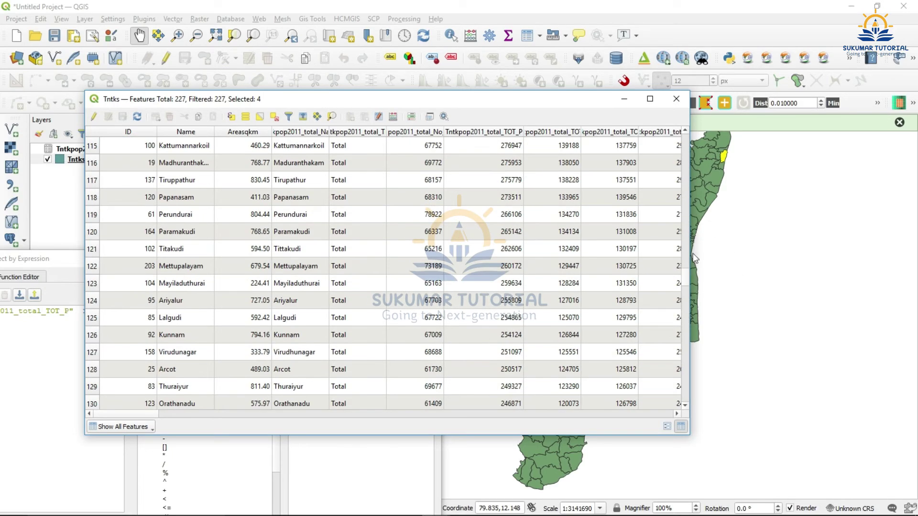
left_click(113, 428)
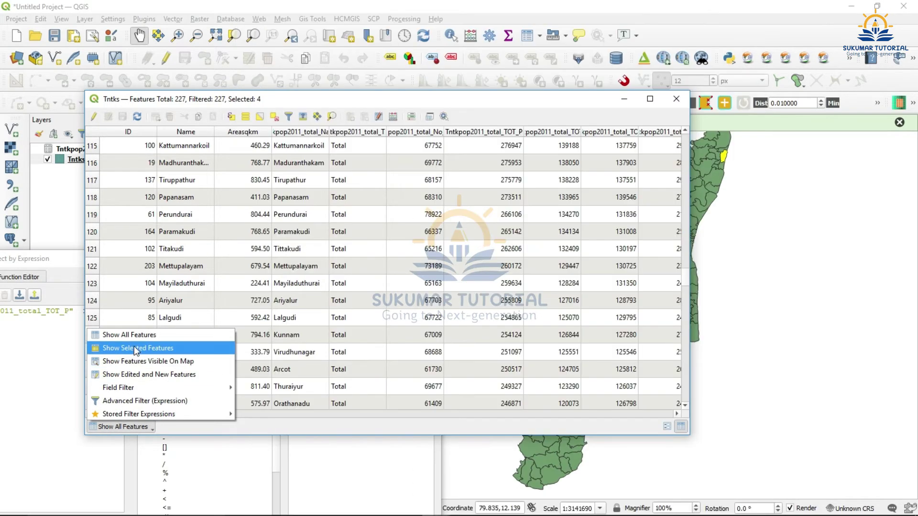
left_click(136, 348)
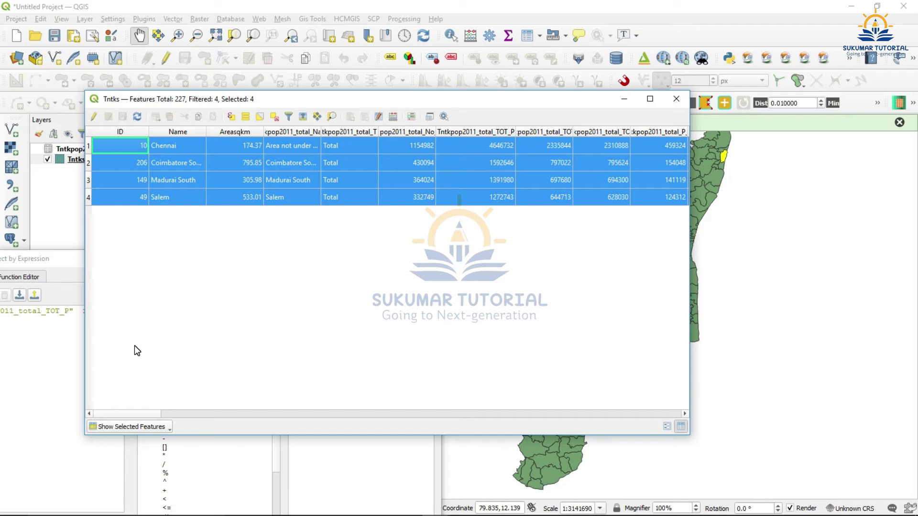
left_click_drag(469, 99, 590, 111)
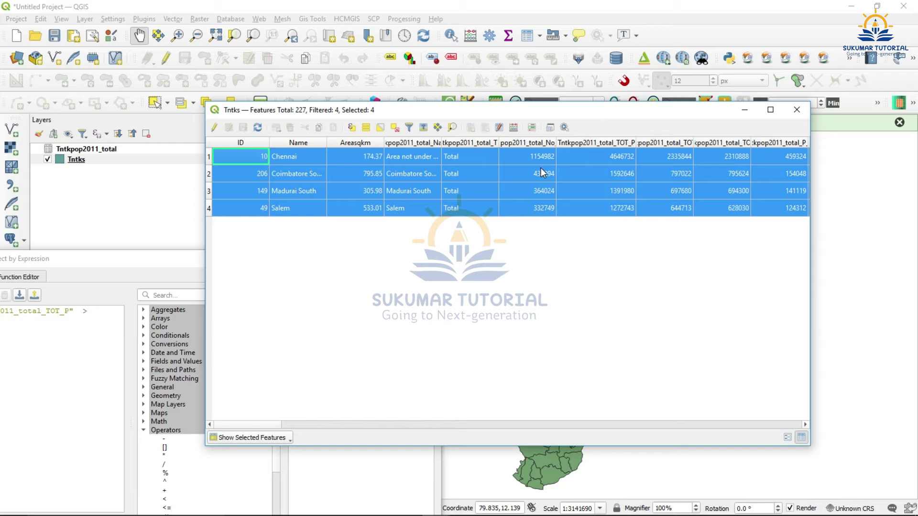
left_click(633, 143)
left_click(633, 142)
left_click(796, 110)
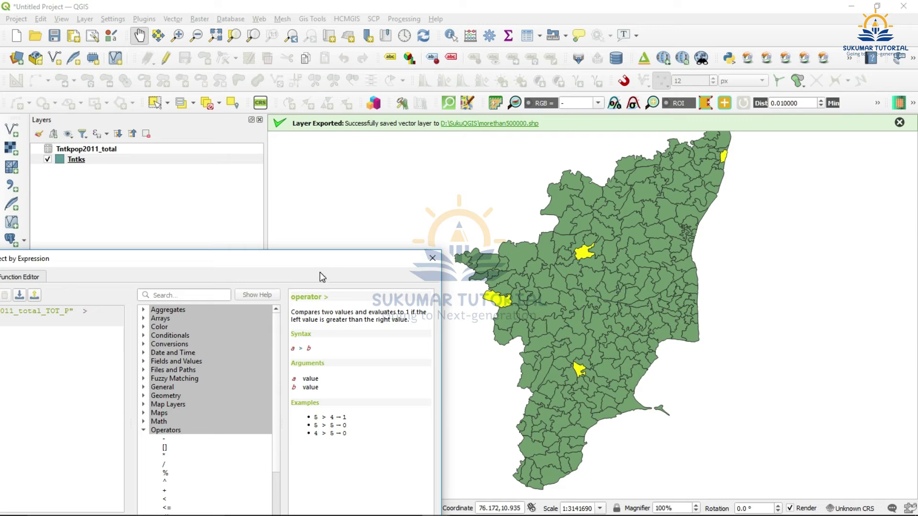
Step: Change the population threshold in the selection expression to 500000 and select the matching Tntks features
left_click_drag(323, 260, 444, 145)
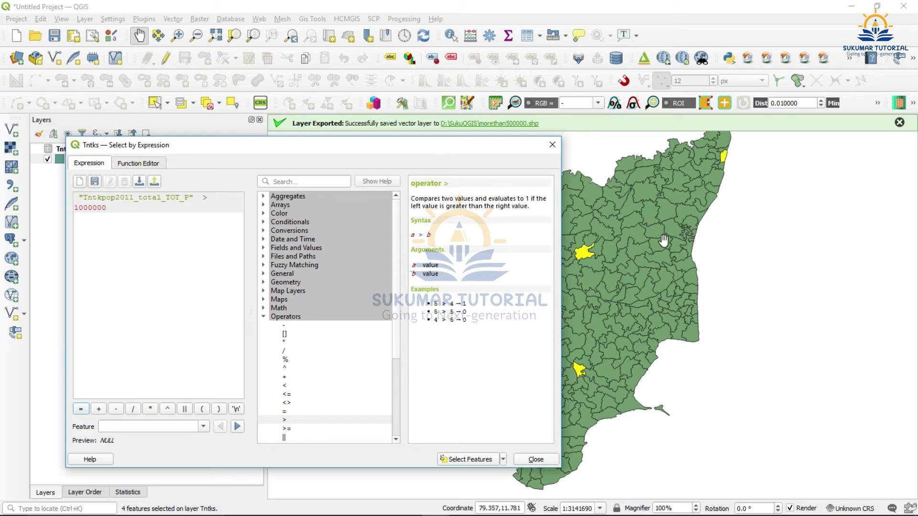
left_click_drag(462, 145, 325, 150)
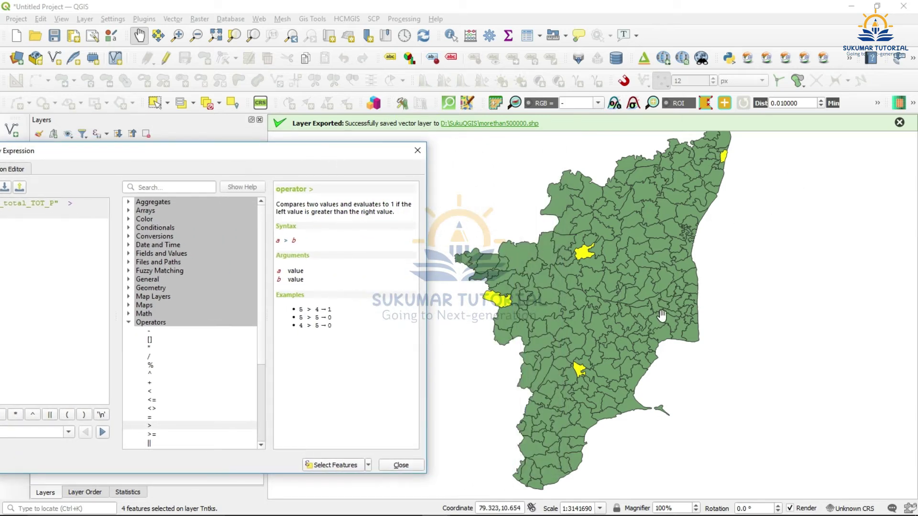
left_click_drag(268, 154, 475, 140)
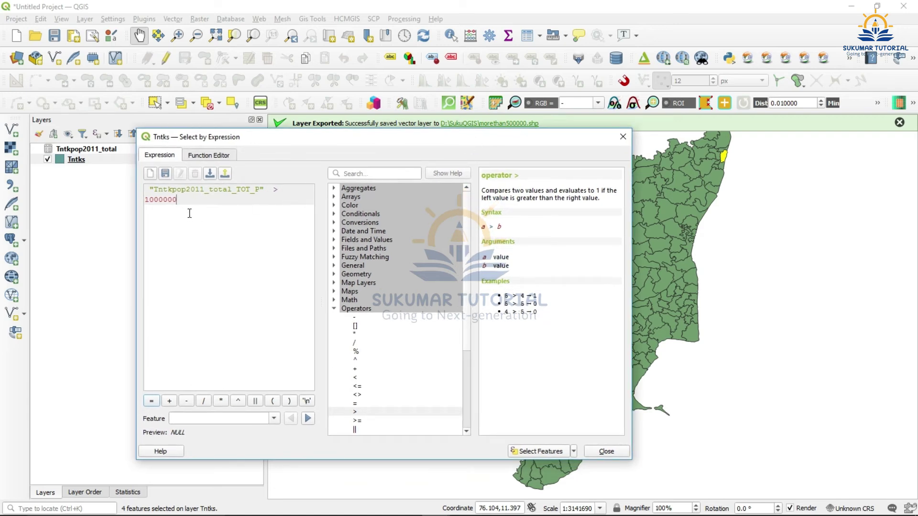
left_click_drag(177, 199, 135, 201)
key("BackSpace")
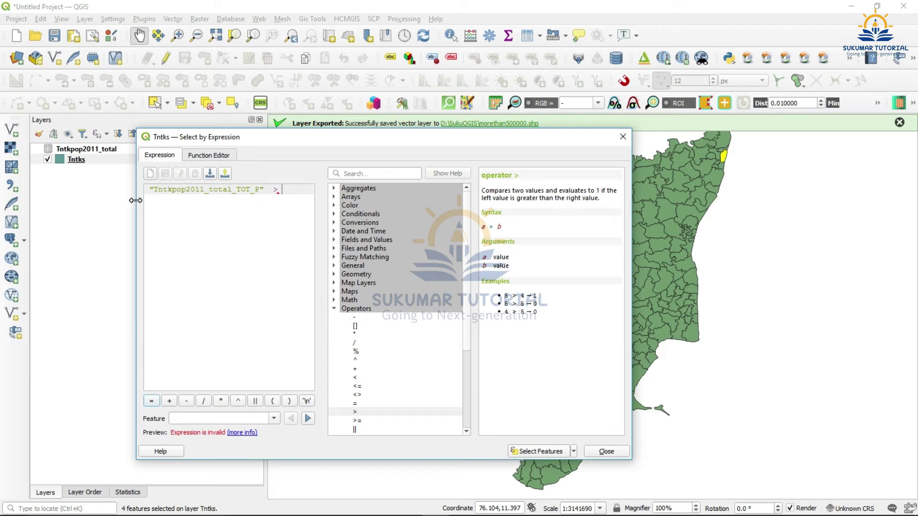
type("5")
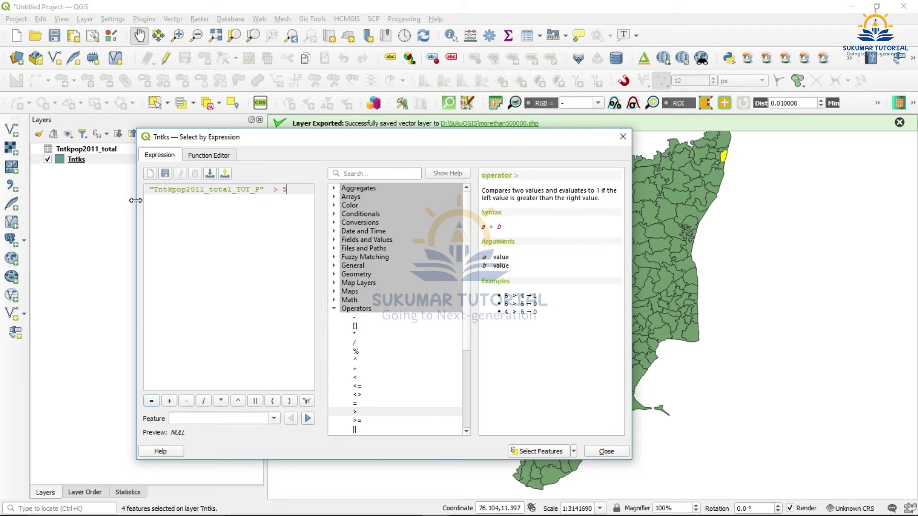
type("00000")
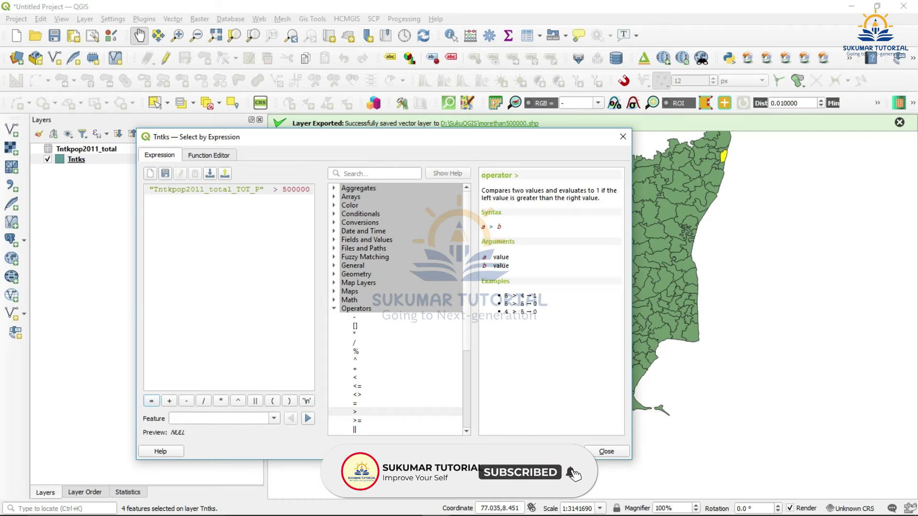
key("Return")
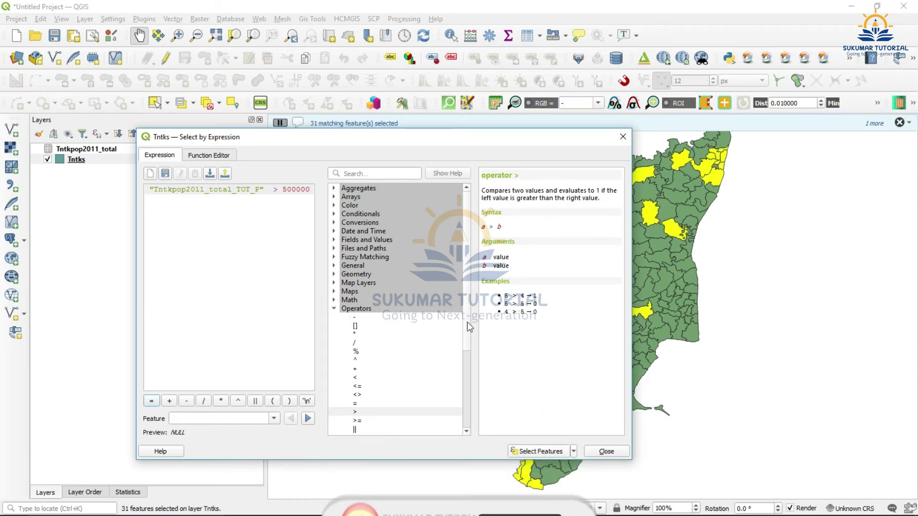
Step: Examine the newly selected areas on the map and close the Select by Expression dialog
left_click_drag(395, 141, 155, 119)
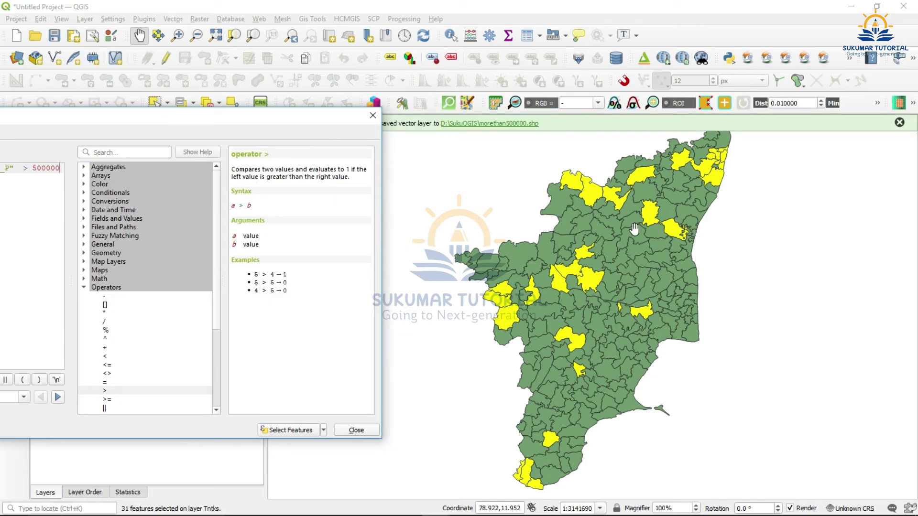
left_click_drag(320, 117, 375, 155)
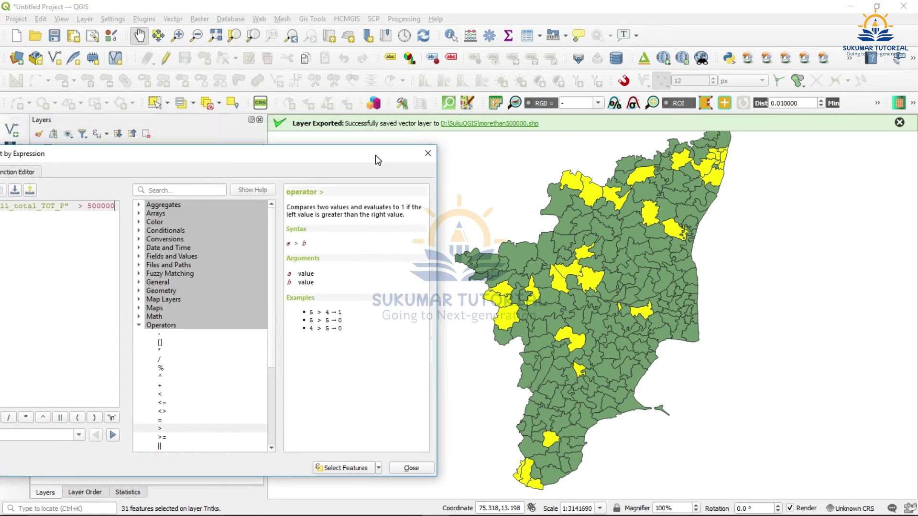
left_click(427, 155)
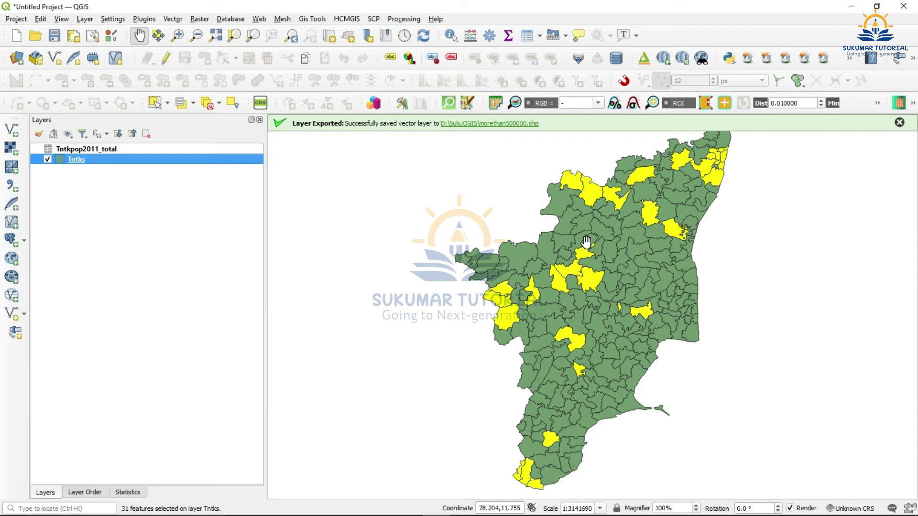
Step: Set up an export of only the selected Tntks features to an ESRI Shapefile named "morethan 500000" in the D:\SukuQGIS folder
right_click(170, 160)
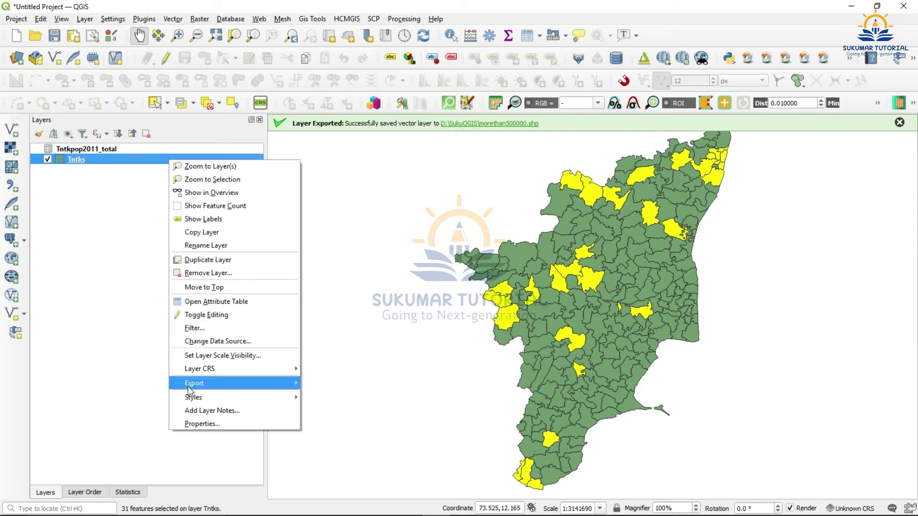
mouse_move(190, 386)
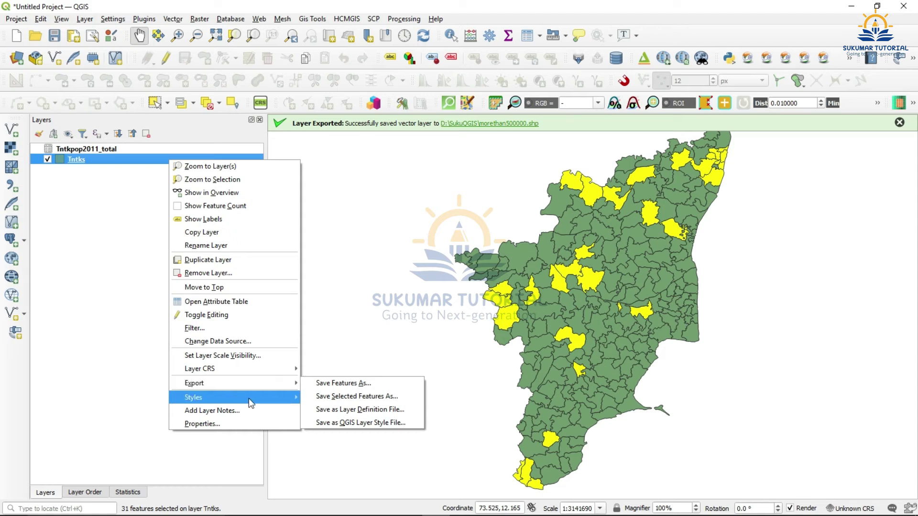
left_click(321, 397)
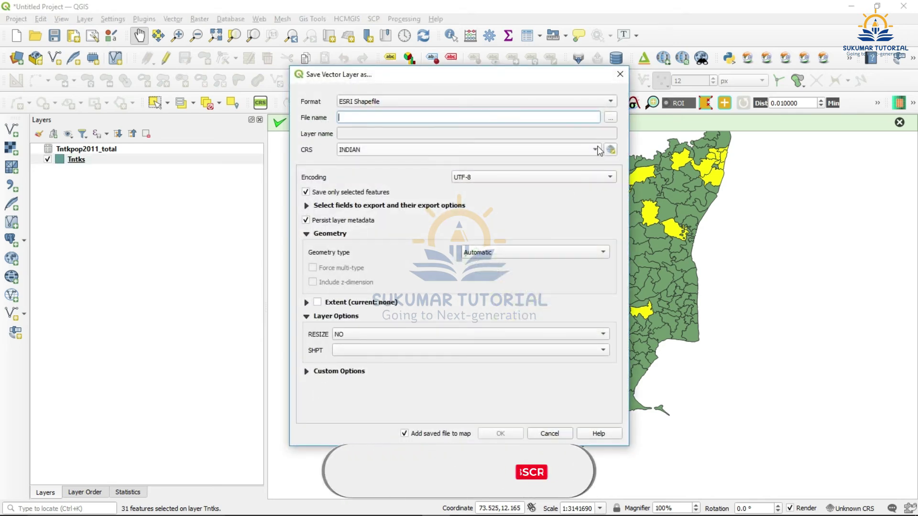
left_click(612, 117)
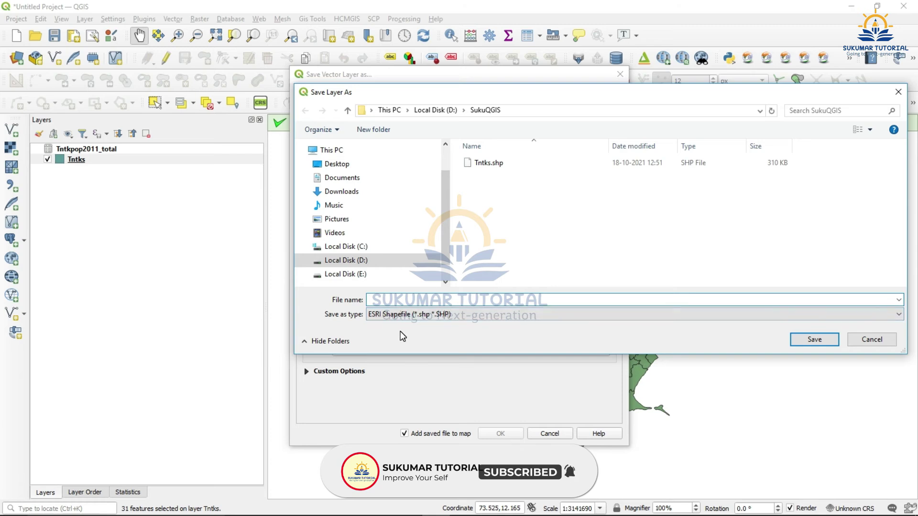
type("moreth")
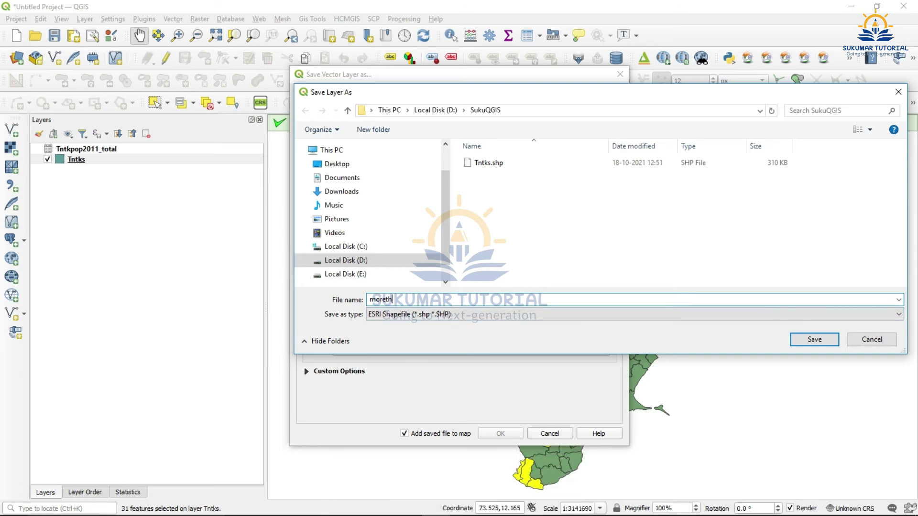
type("an 500000")
left_click(814, 340)
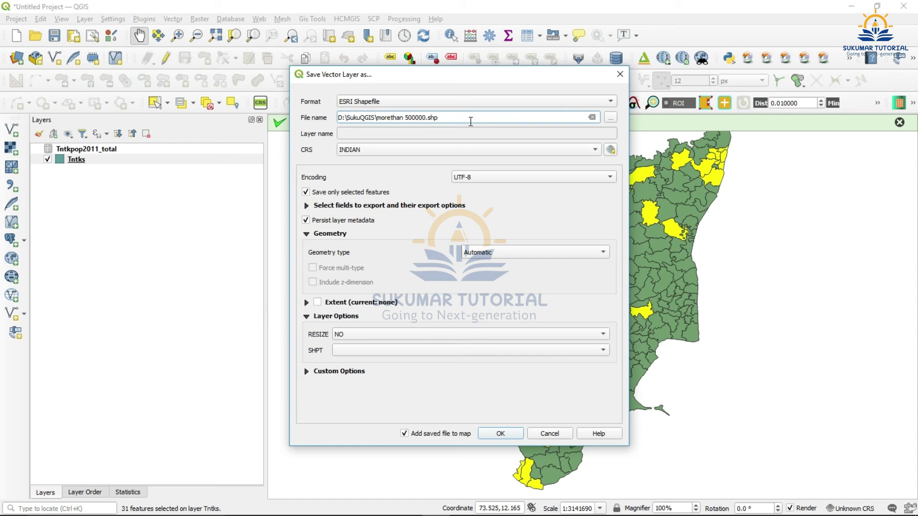
Step: Run the export with the saved file added to the map, and hide the Tntks layer to isolate the exported areas
left_click(469, 123)
left_click(500, 433)
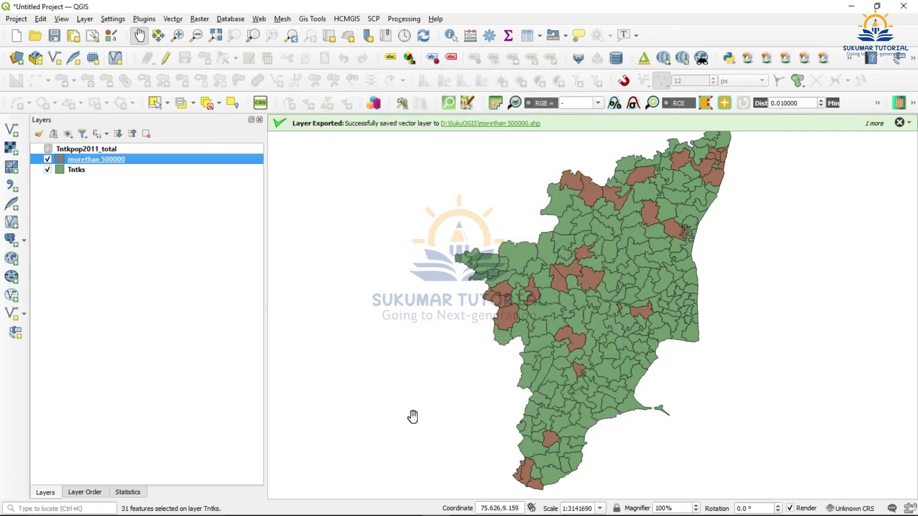
left_click(48, 169)
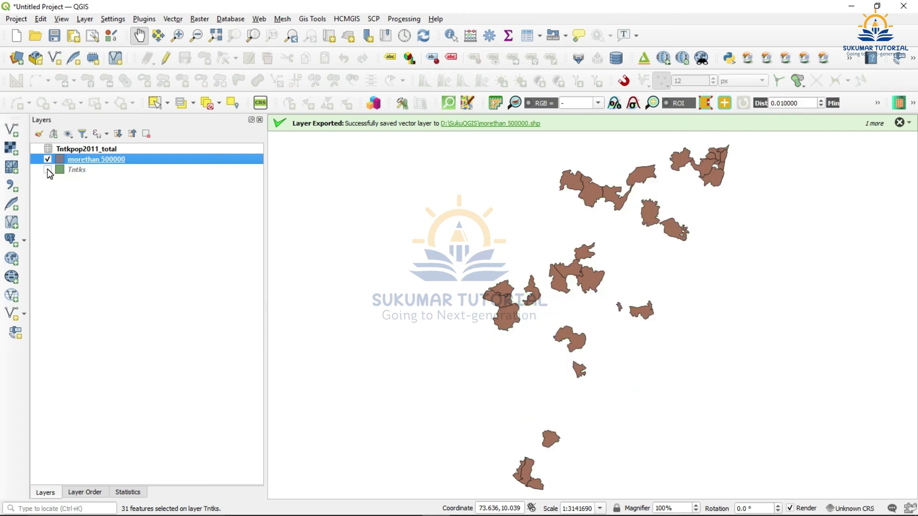